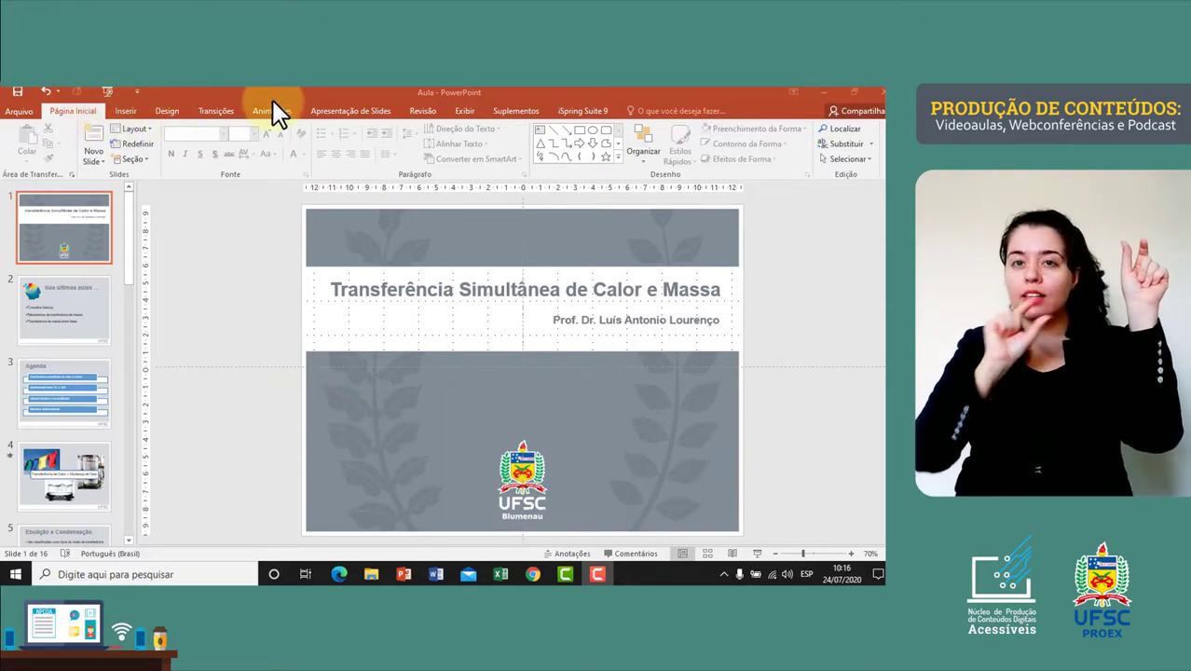
Step: Open the Gravar Apresentação de Slides dropdown on the Apresentação de Slides tab
{"action": "left_click", "coordinate": [387, 109]}
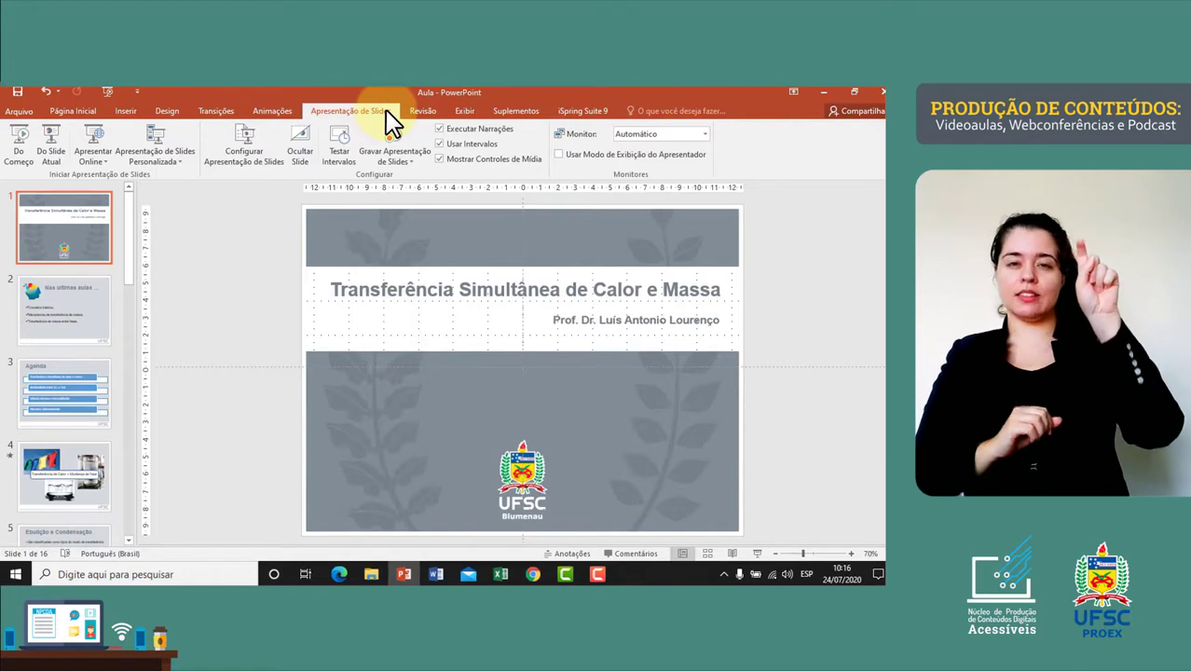
{"action": "left_click", "coordinate": [420, 168]}
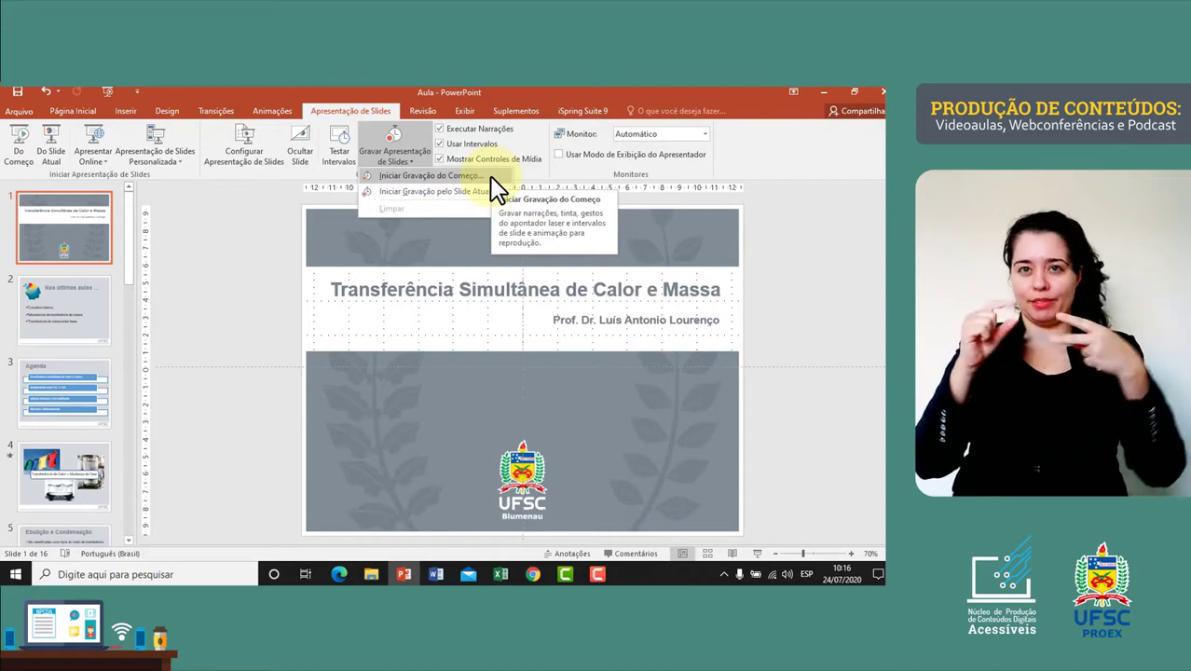
Step: Choose Iniciar Gravação do Começo to record from the first slide
{"action": "left_click", "coordinate": [492, 178]}
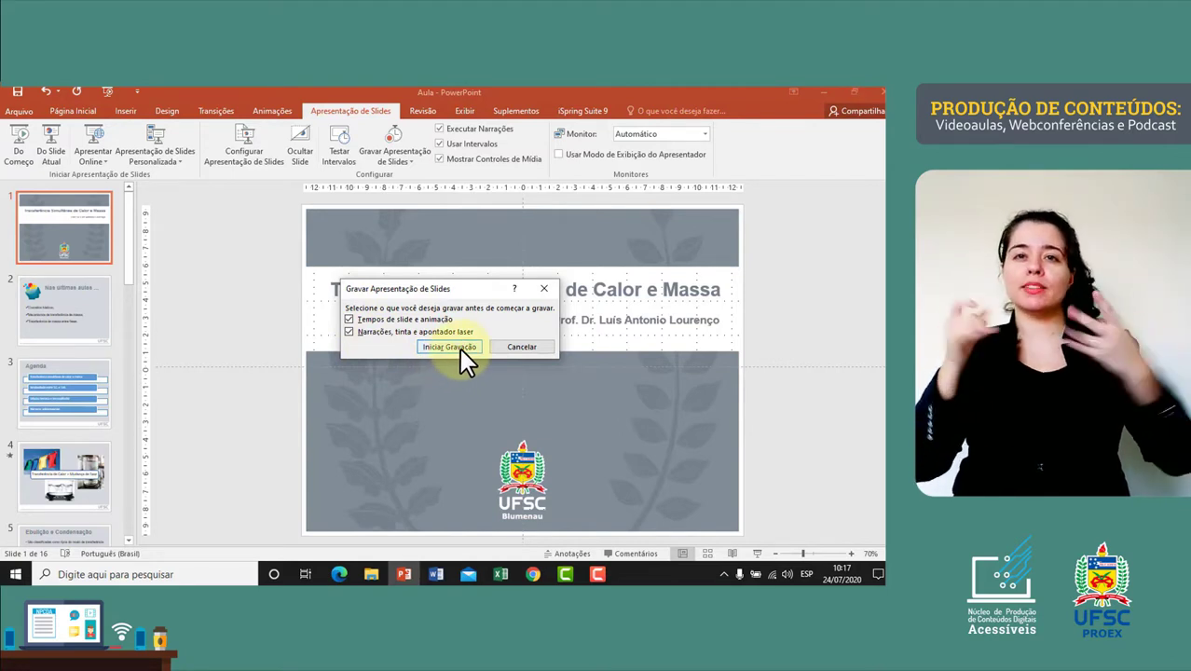
Step: Start recording full-screen from the title slide 'Transferência Simultânea de Calor e Massa'
{"action": "left_click", "coordinate": [459, 349]}
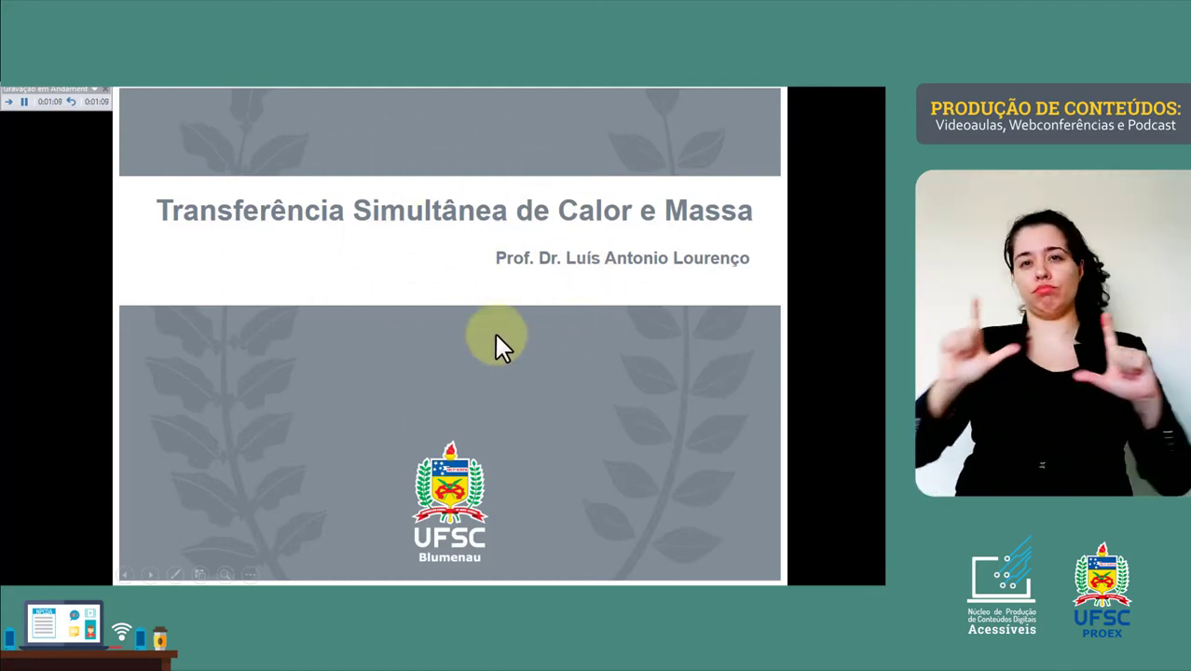
Step: Narrate through the recap and Agenda slides, then end the recorded slide show
{"action": "left_click", "coordinate": [664, 383]}
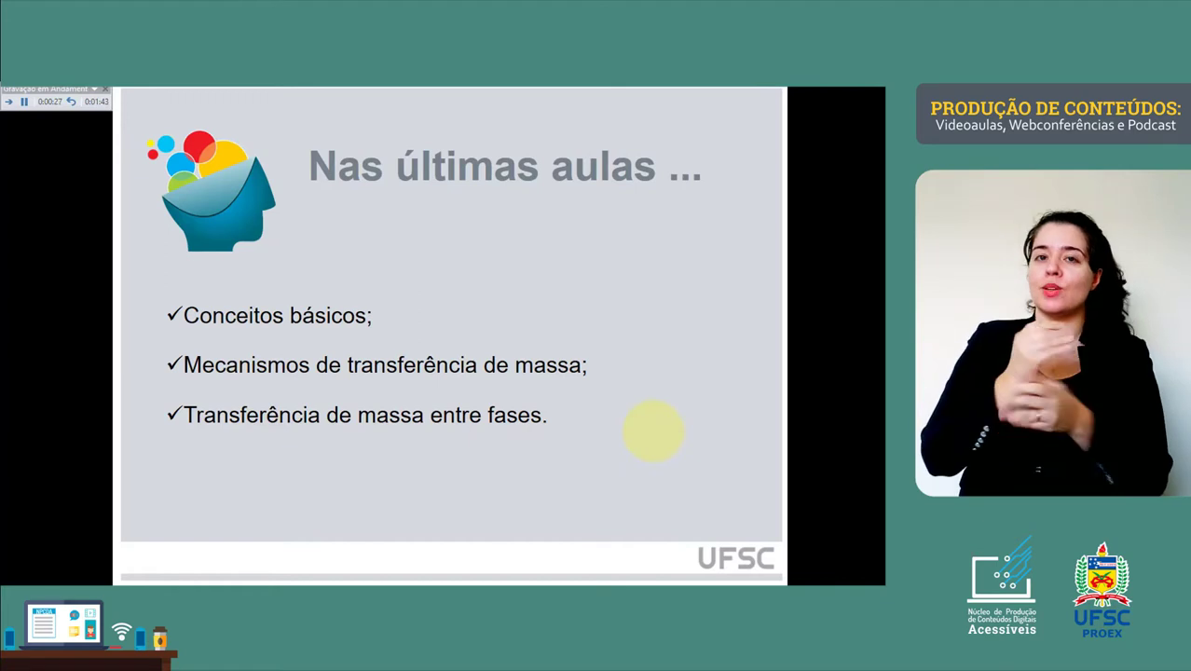
{"action": "left_click", "coordinate": [653, 430]}
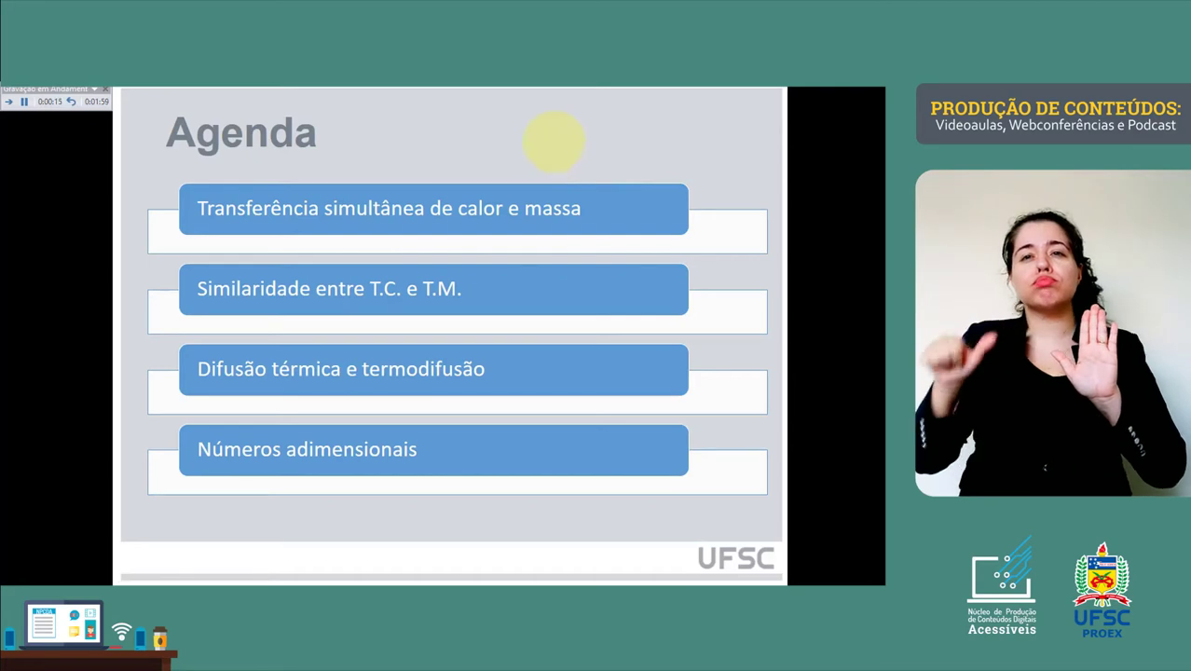
{"action": "right_click", "coordinate": [478, 137]}
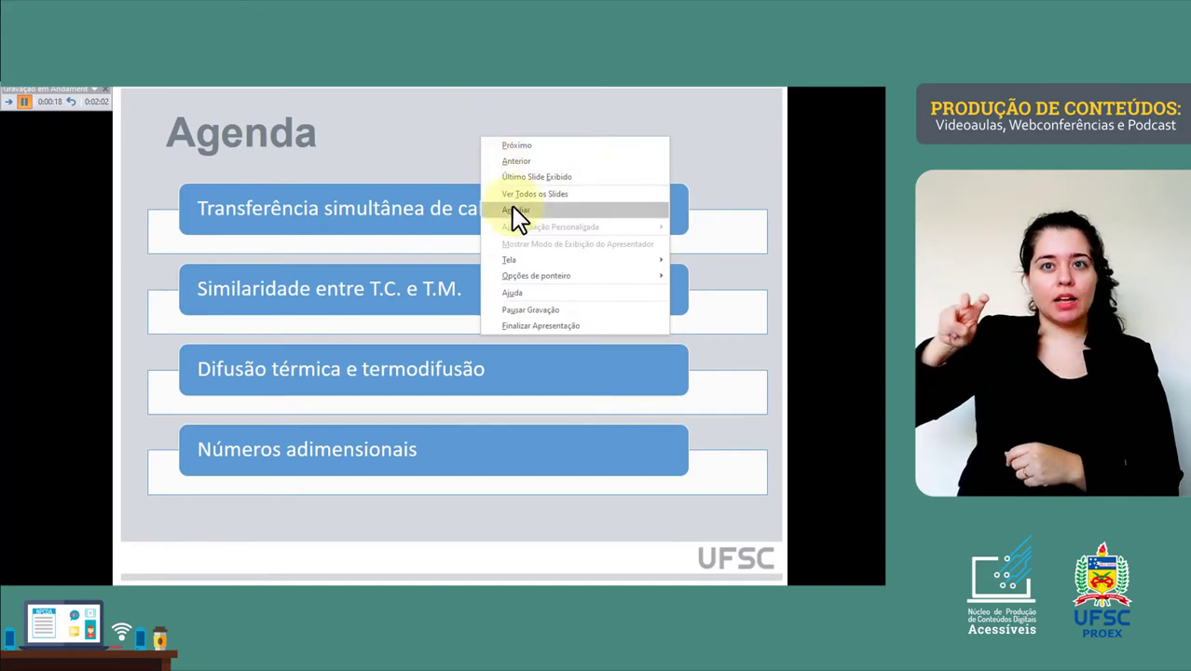
{"action": "left_click", "coordinate": [550, 327]}
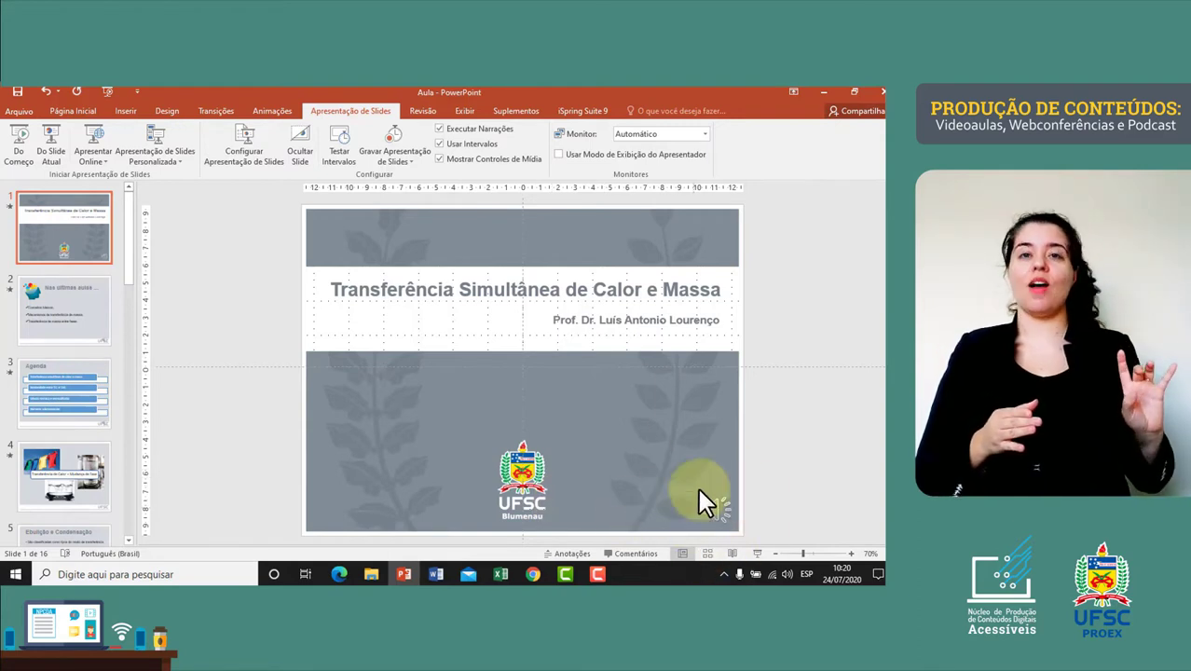
Step: Review slides 1–4, then return to slide 2 and check its narration audio clip
{"action": "left_click", "coordinate": [77, 312]}
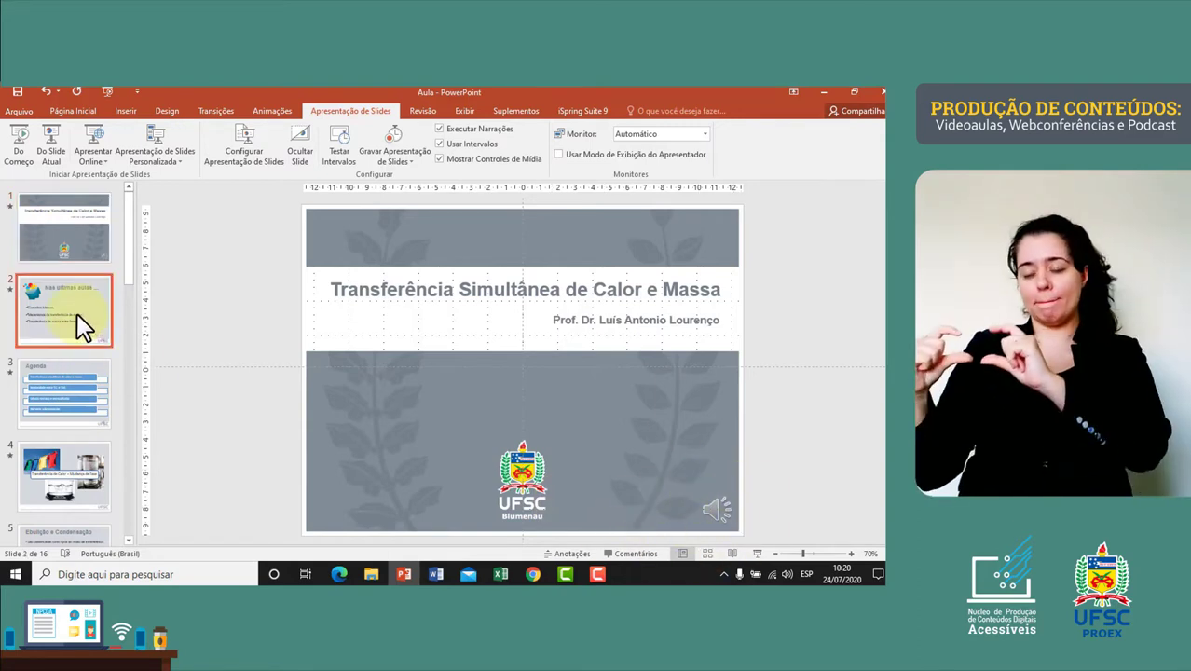
{"action": "mouse_move", "coordinate": [719, 517]}
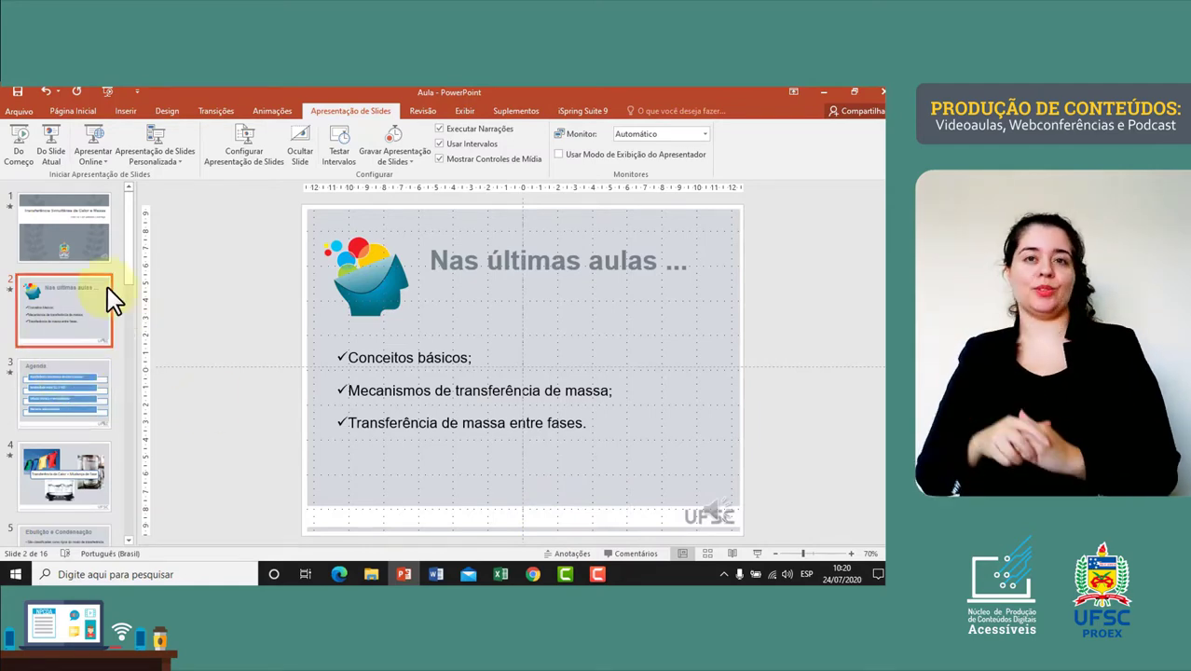
{"action": "left_click", "coordinate": [92, 392]}
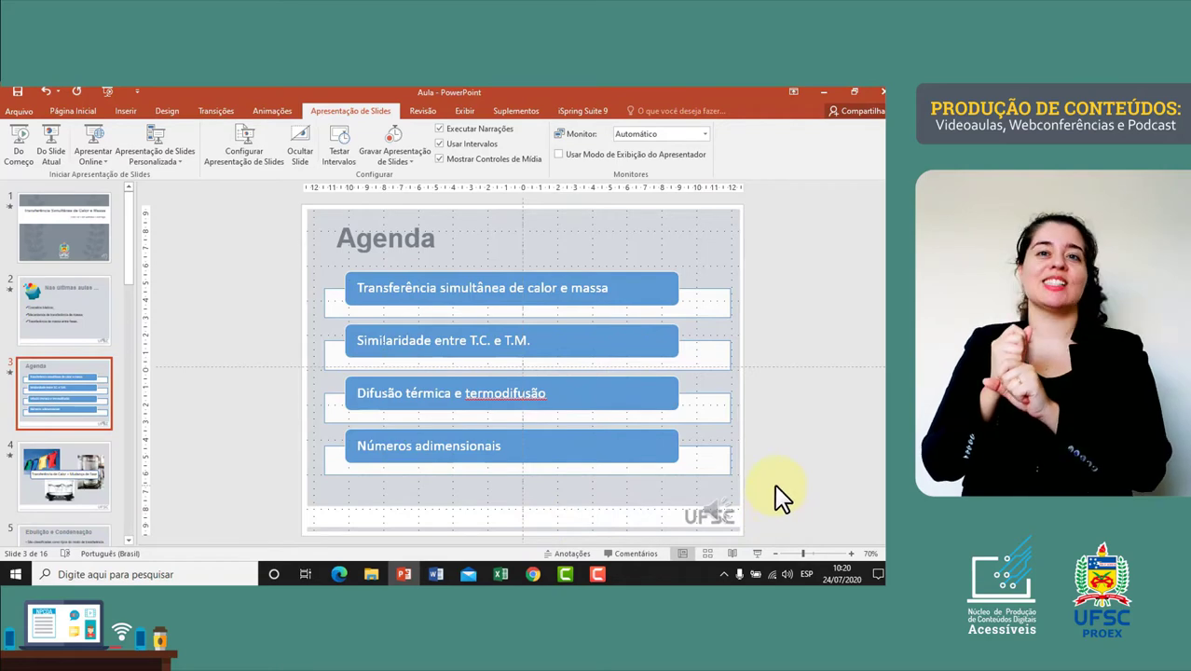
{"action": "left_click", "coordinate": [88, 467]}
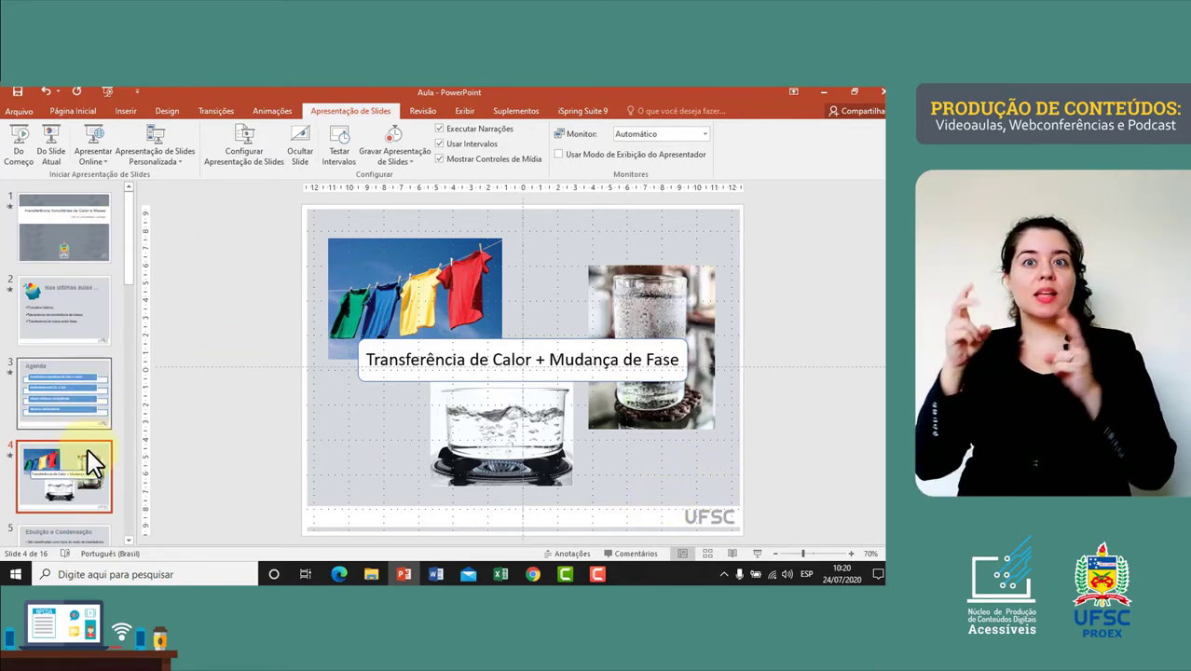
{"action": "left_click", "coordinate": [76, 256]}
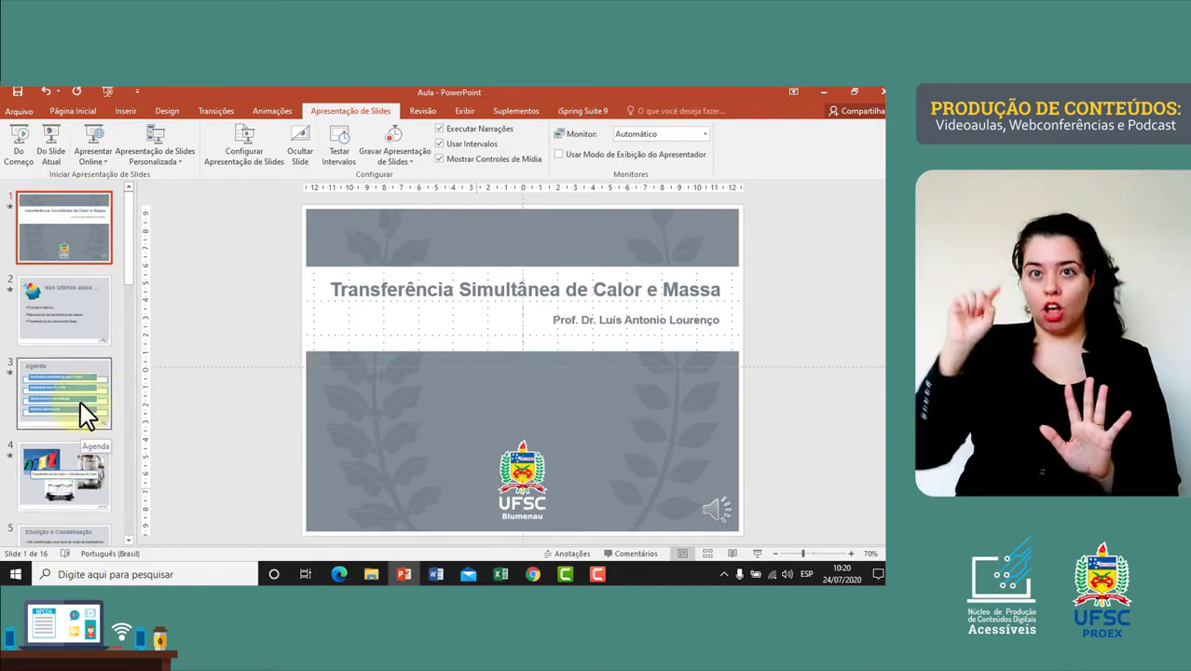
{"action": "left_click", "coordinate": [74, 304]}
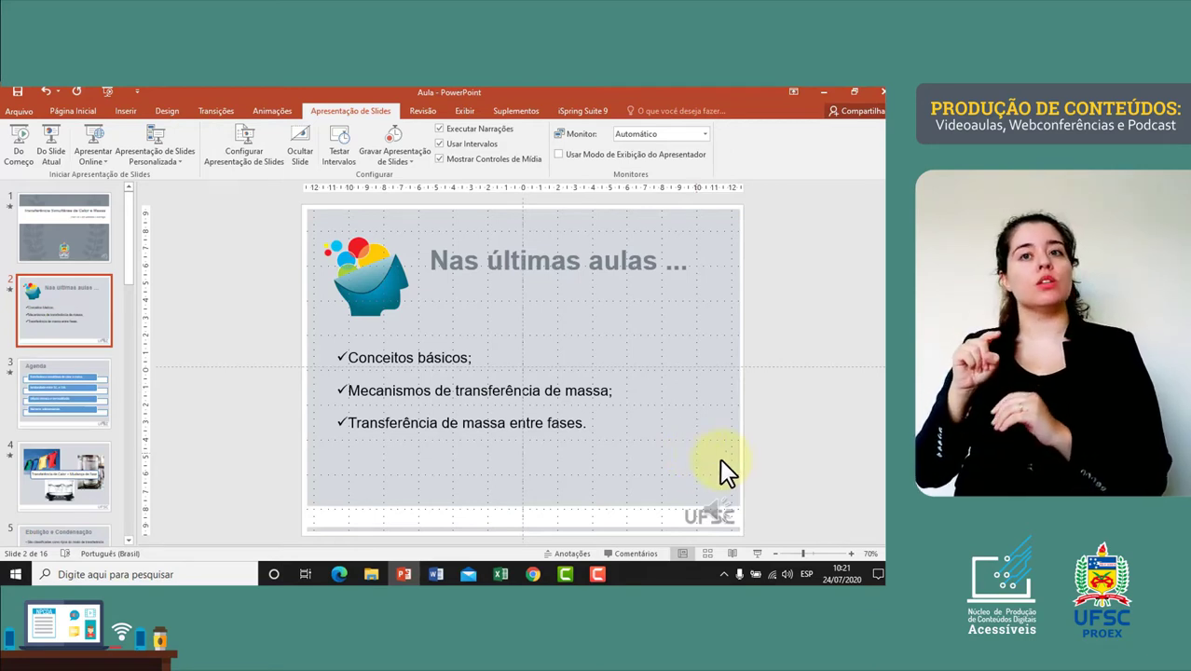
{"action": "left_click", "coordinate": [84, 308]}
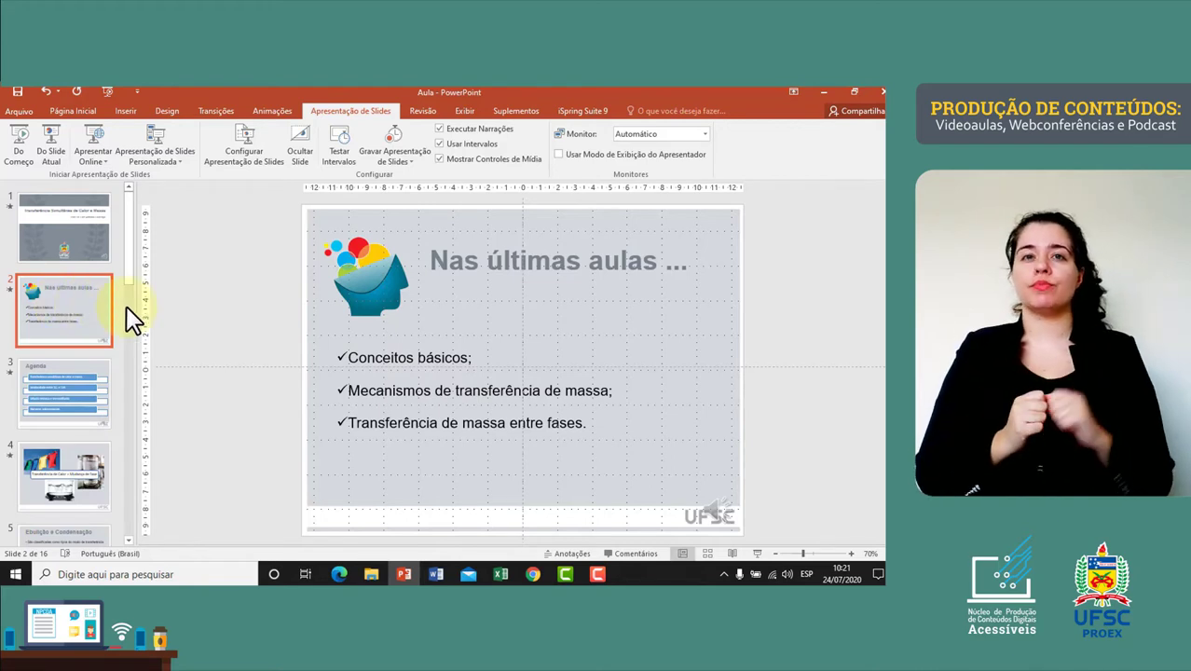
{"action": "mouse_move", "coordinate": [731, 503]}
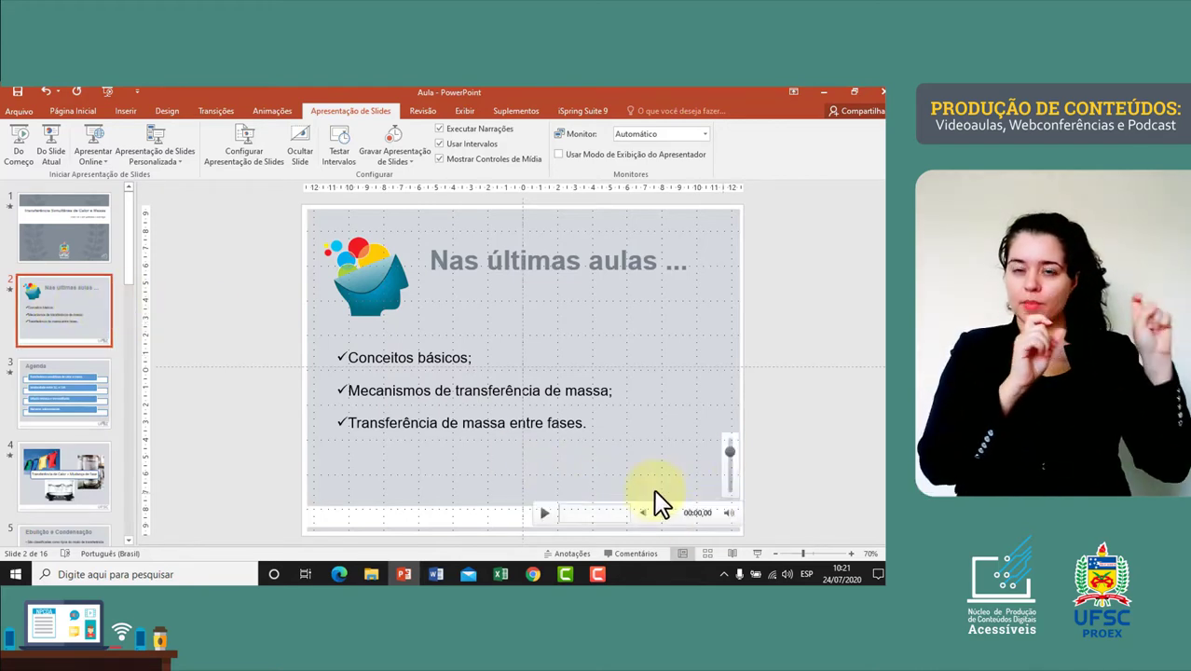
Step: Clear the recorded narration from the current slide only, slide 2
{"action": "left_click", "coordinate": [416, 168]}
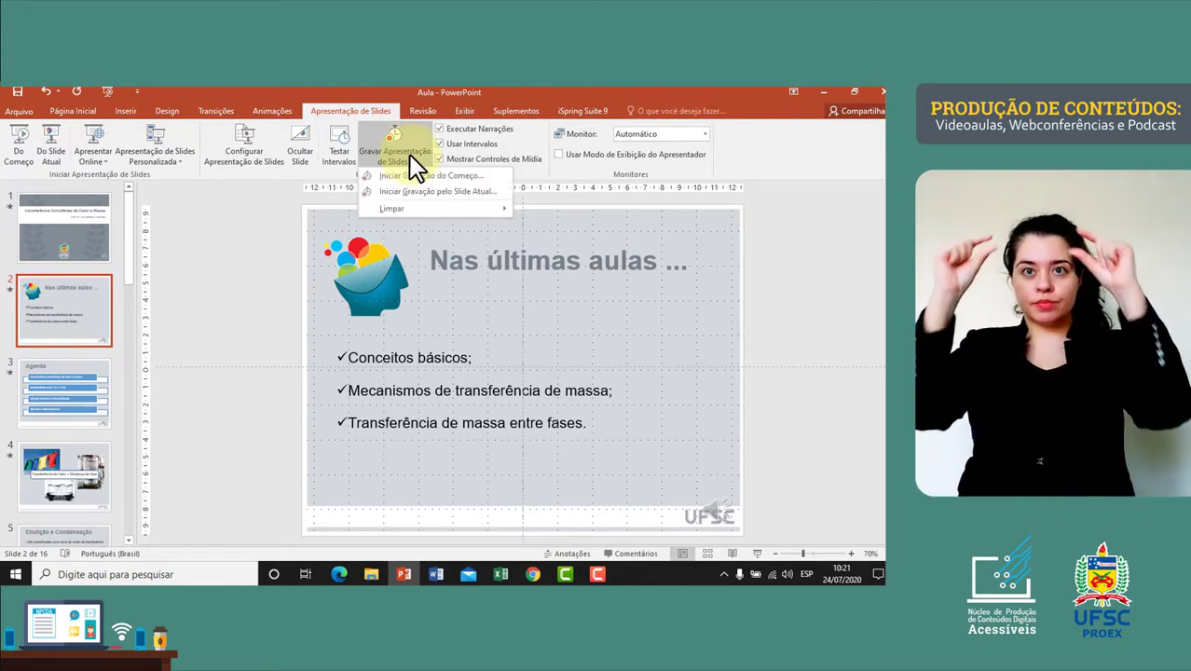
{"action": "mouse_move", "coordinate": [417, 208]}
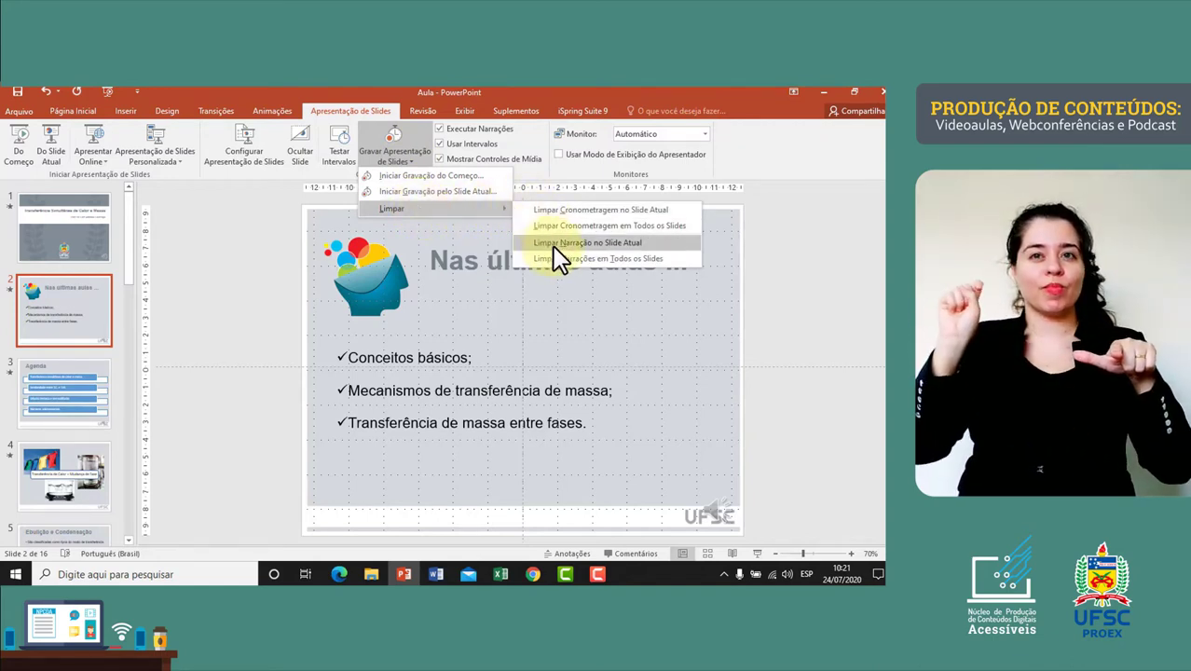
{"action": "left_click", "coordinate": [667, 244]}
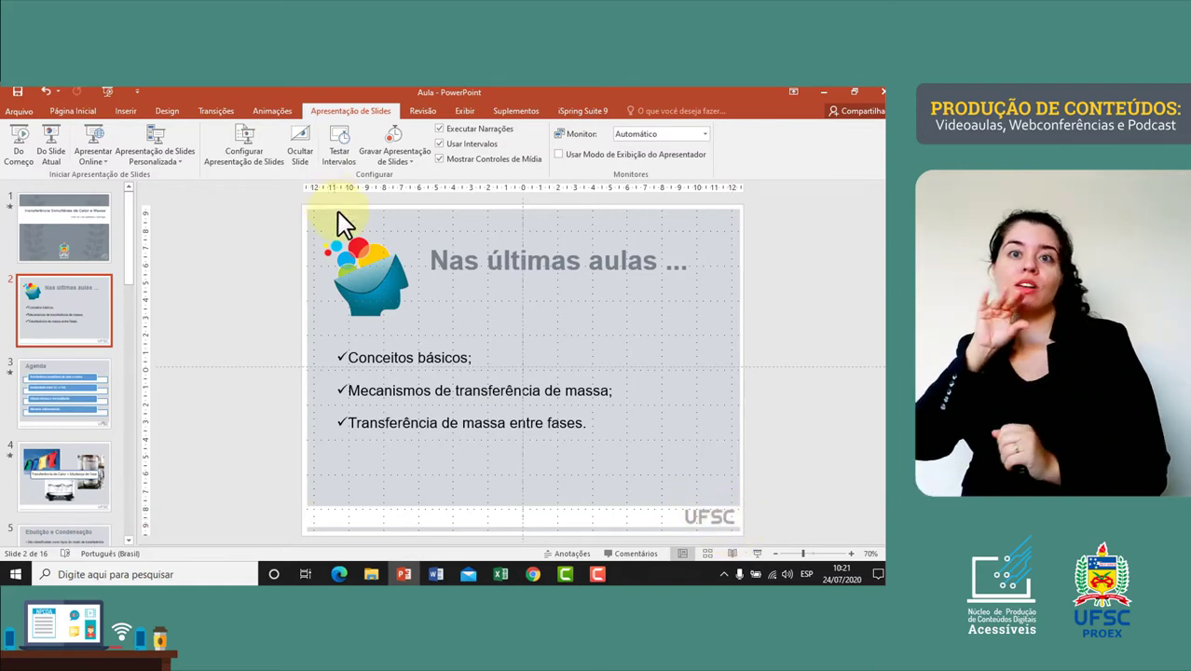
Step: Choose to re-record from the current recap slide, keeping timings and narrations checked
{"action": "left_click", "coordinate": [410, 158]}
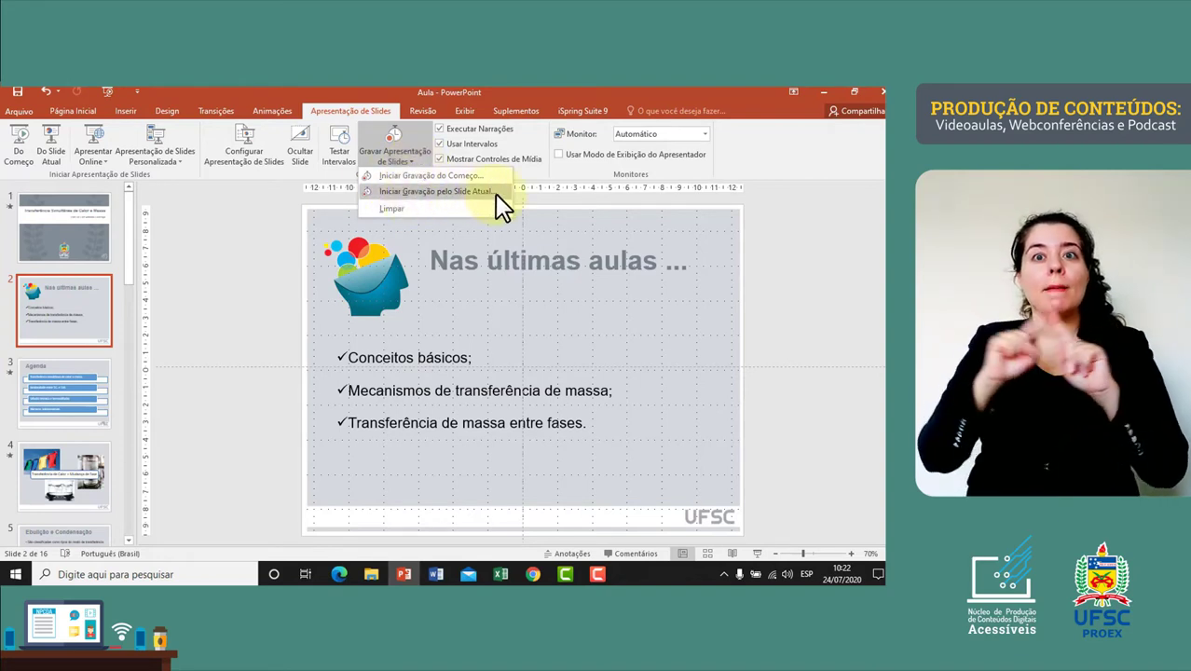
{"action": "left_click", "coordinate": [495, 194]}
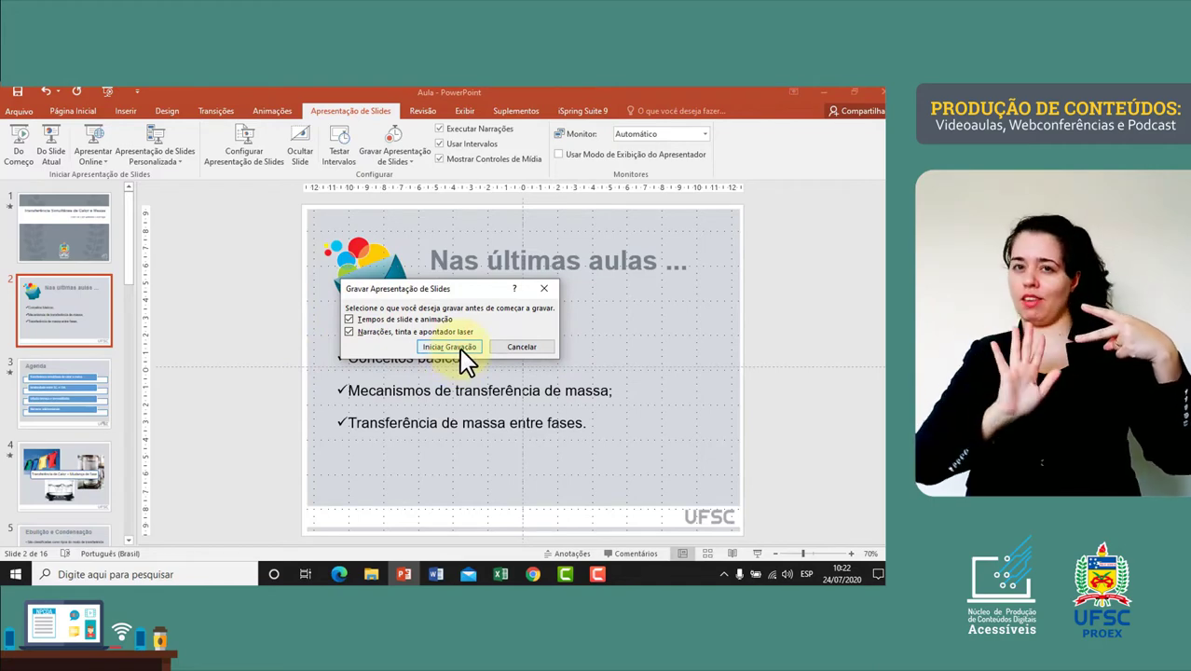
Step: Start recording a fresh narration for slide 2
{"action": "left_click", "coordinate": [459, 348]}
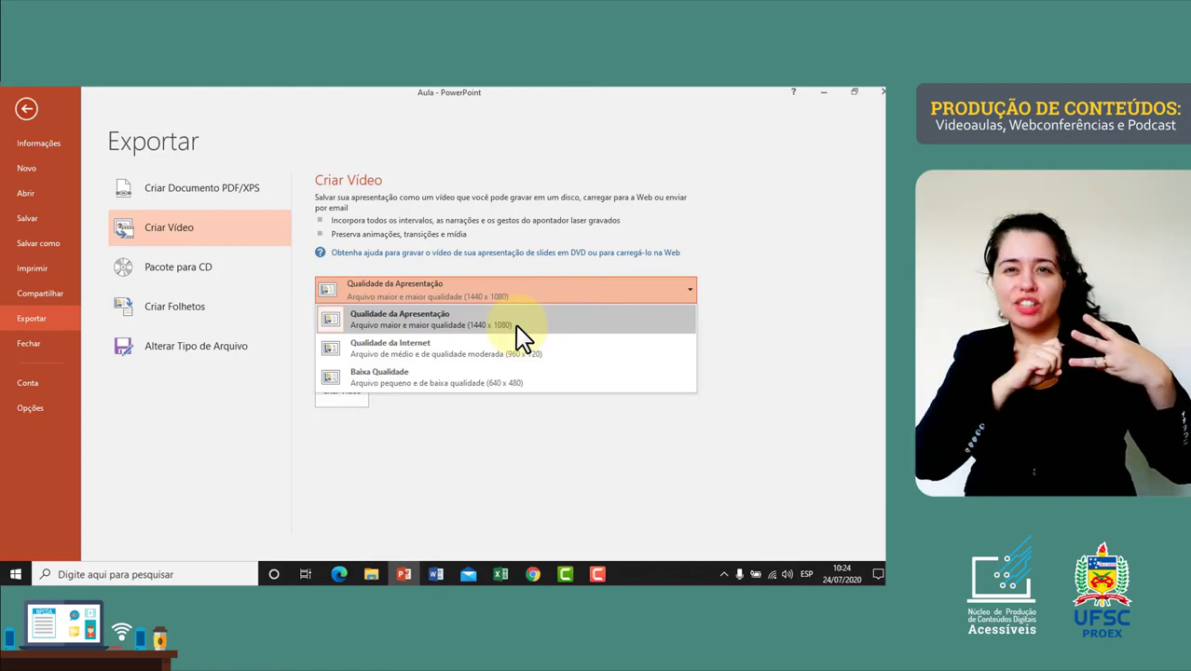
Step: Keep Qualidade da Apresentação (1440 x 1080) with recorded narrations and timings
{"action": "left_click", "coordinate": [522, 334]}
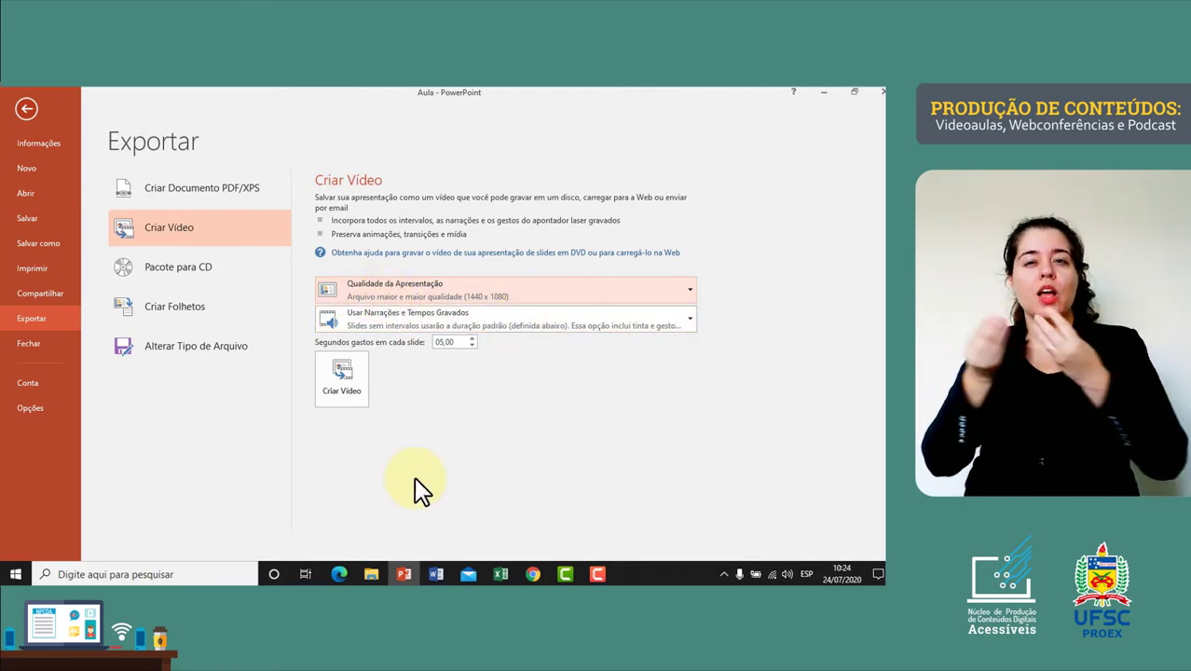
Step: Create the video and save it as the MPEG-4 file Aula.mp4
{"action": "left_click", "coordinate": [346, 400]}
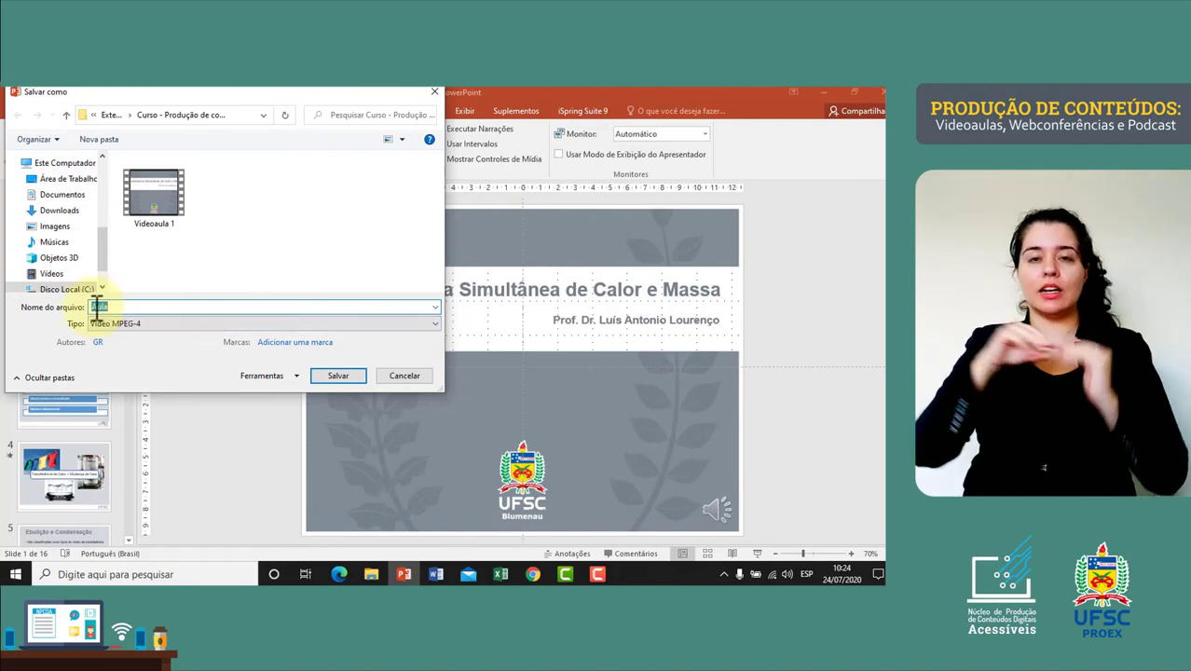
{"action": "left_click", "coordinate": [332, 380]}
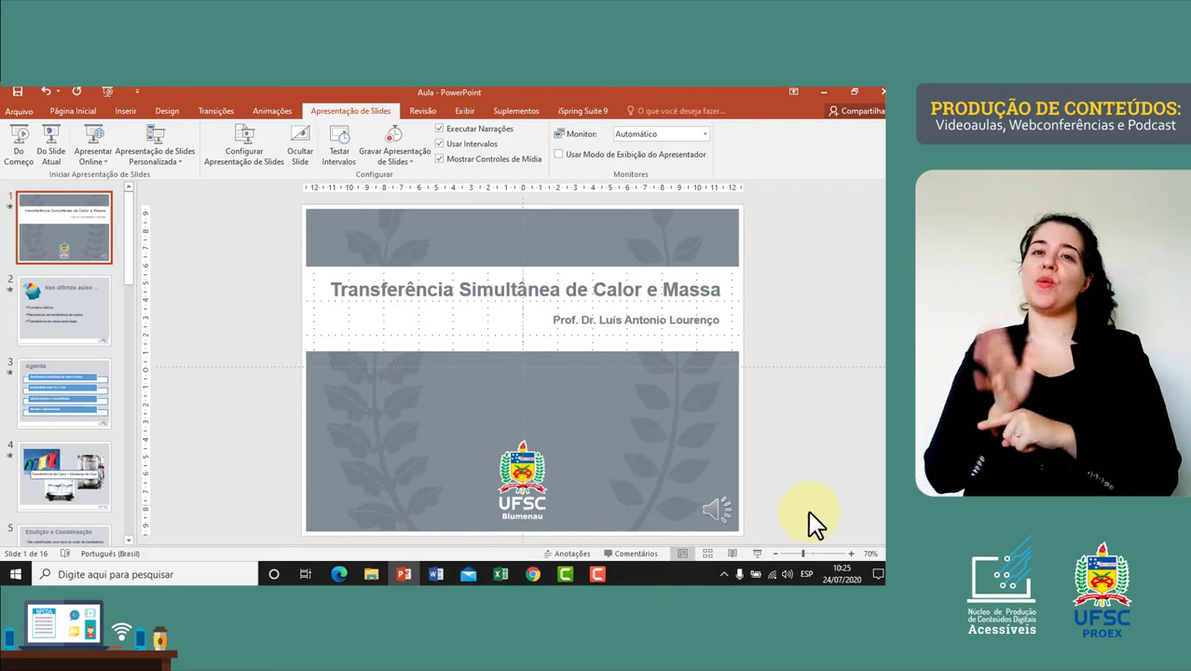
Step: From the course folder in File Explorer, play the exported MP4 'Videoaula 1' in Movies & TV
{"action": "left_click", "coordinate": [373, 575]}
{"action": "left_click", "coordinate": [191, 290]}
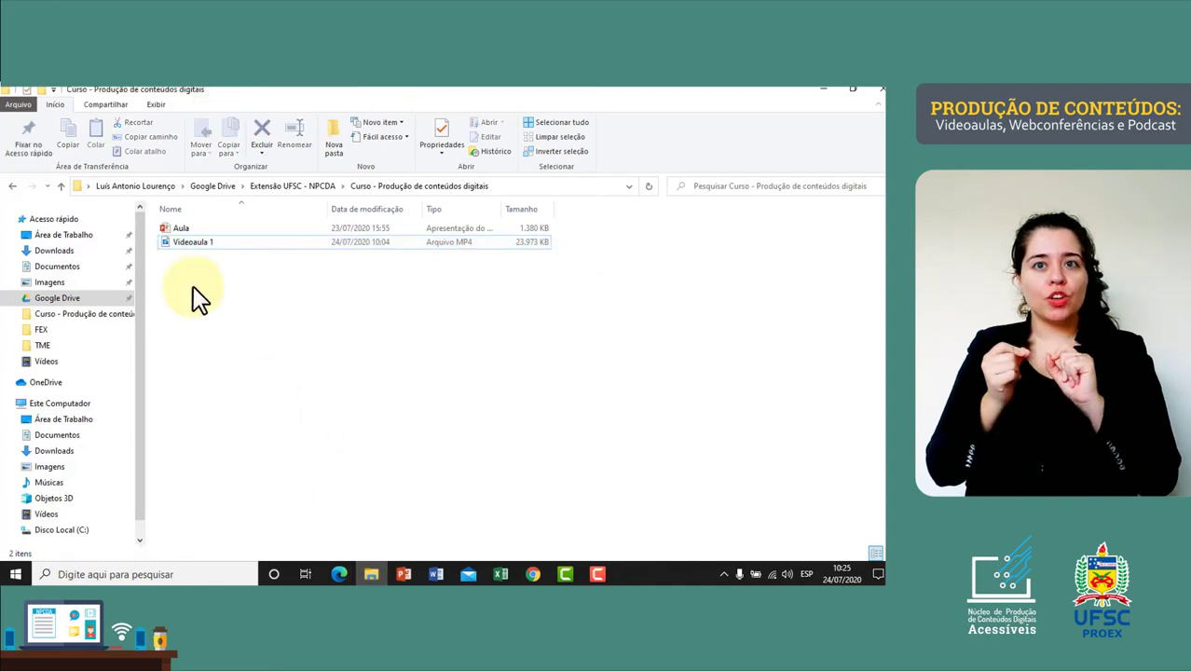
{"action": "left_click", "coordinate": [191, 244]}
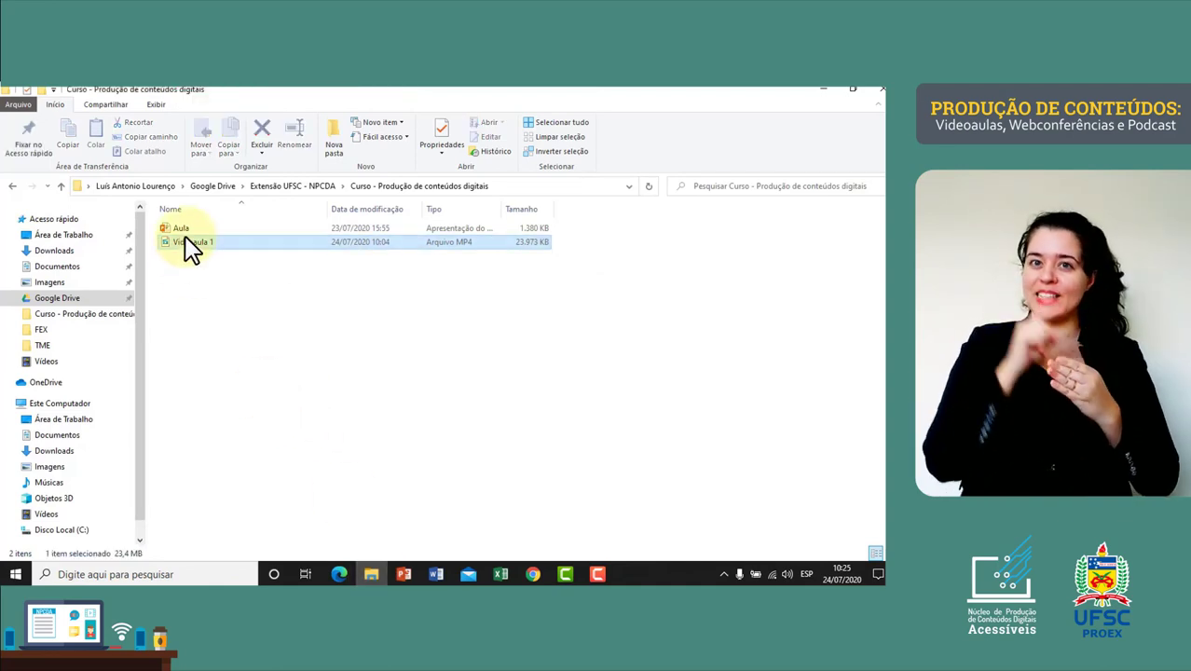
{"action": "left_click", "coordinate": [184, 236]}
{"action": "double_click", "coordinate": [184, 236]}
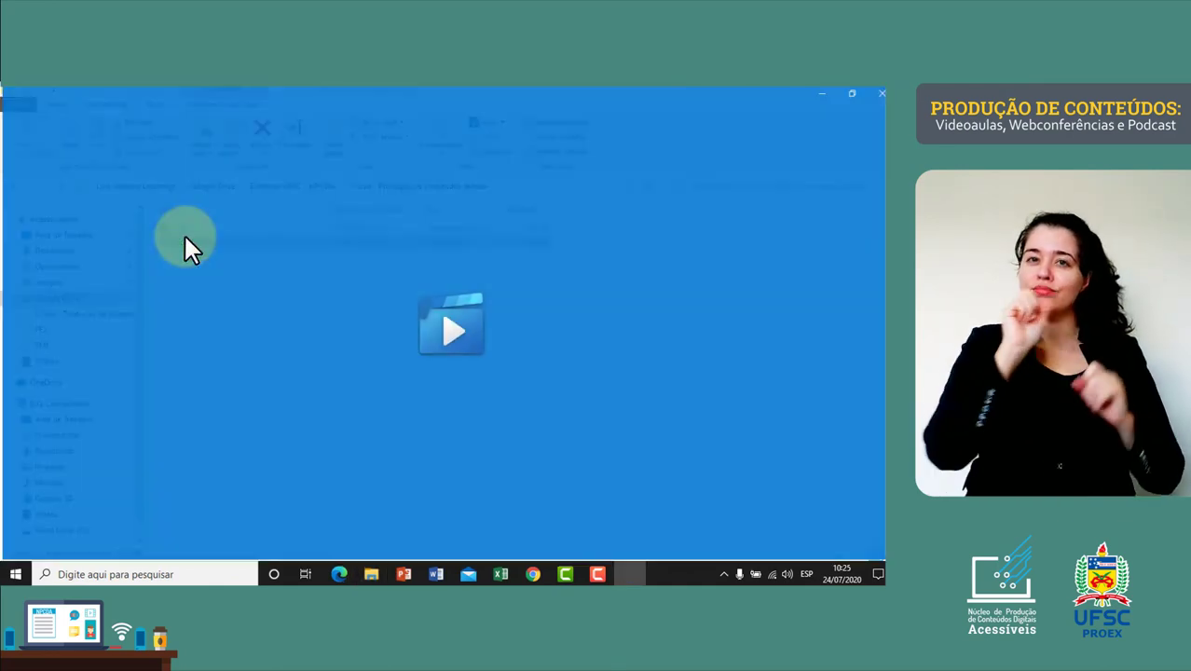